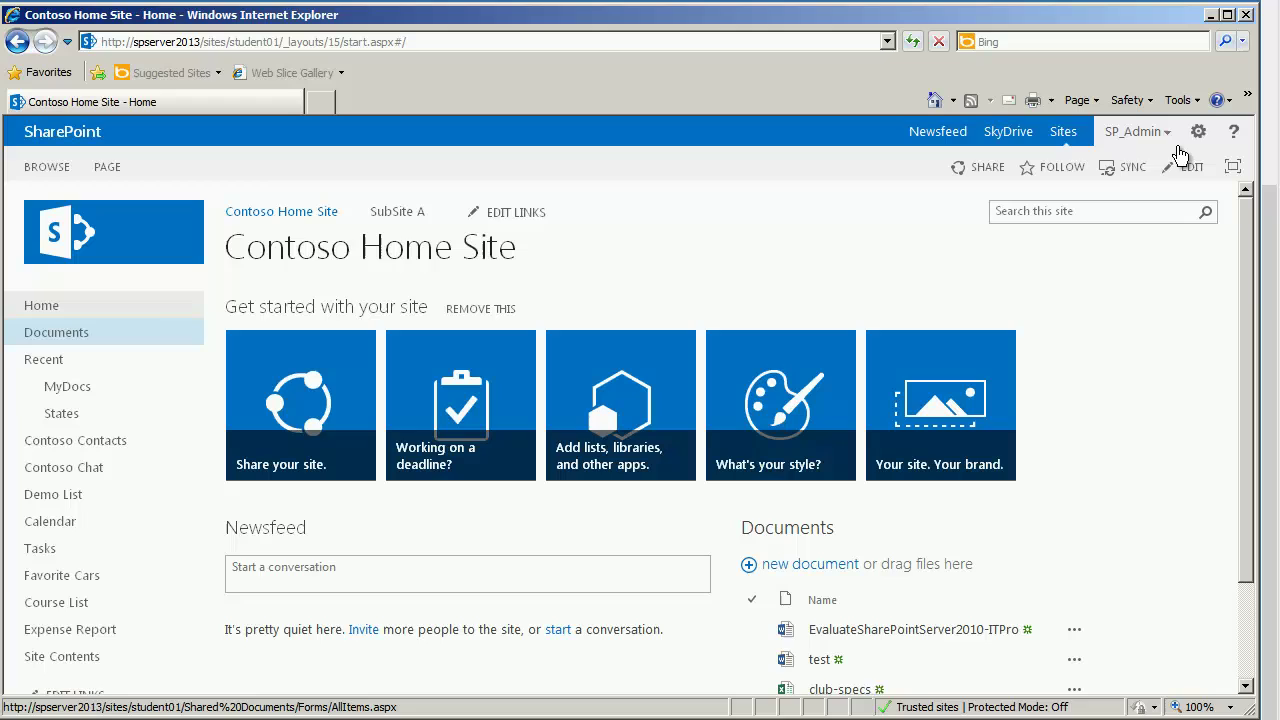
Go to the Contoso Home Site's Site Contents via the gear menu and scroll to Subsites, showing SubSite A.
left_click(1198, 131)
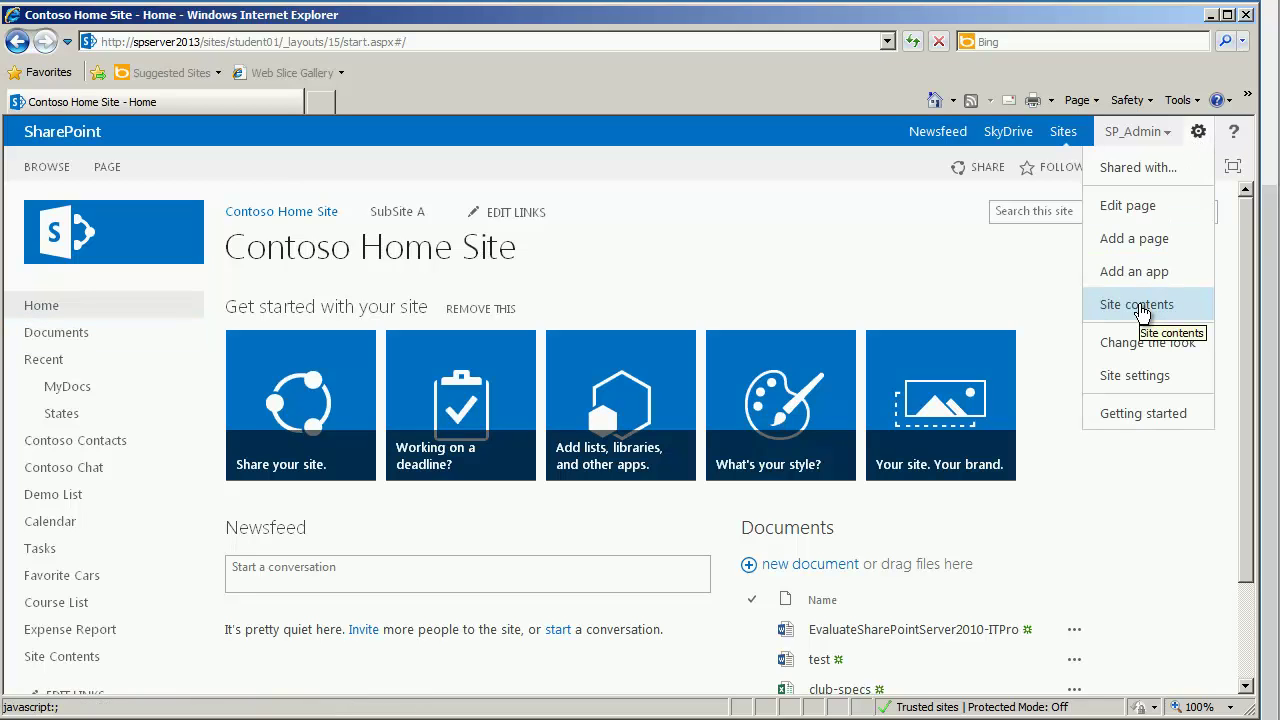
left_click(1140, 306)
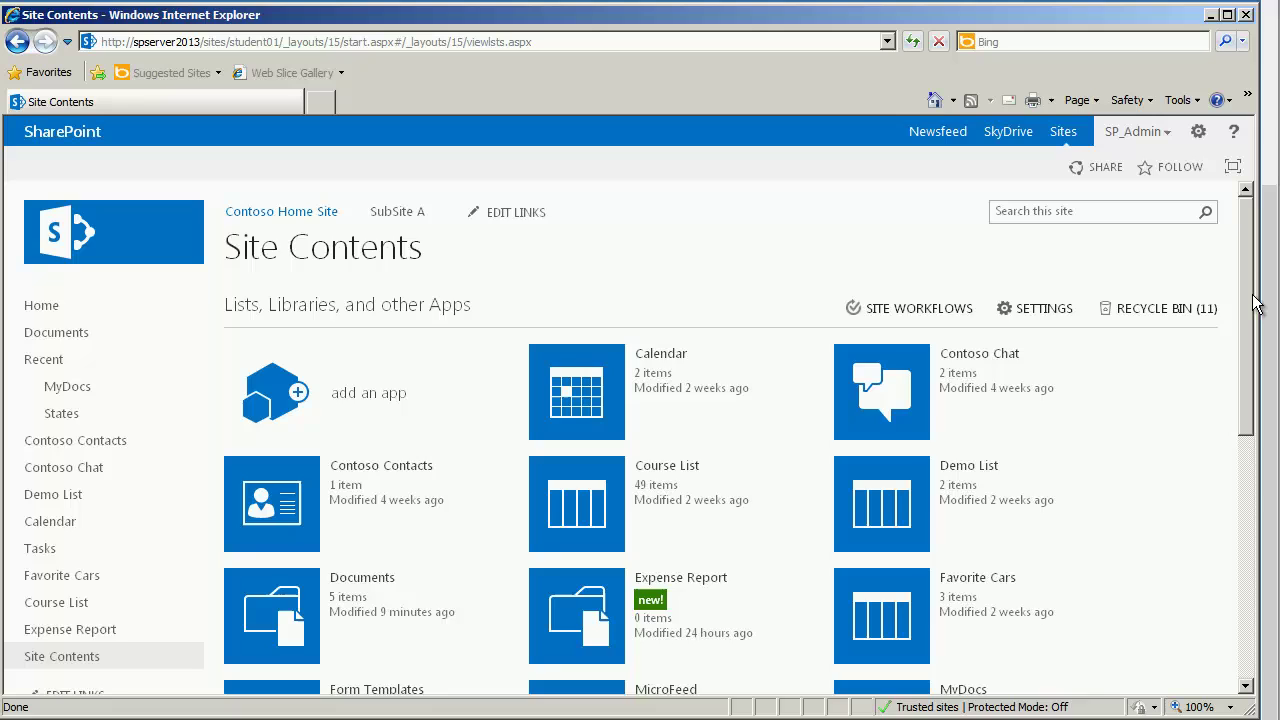
left_click_drag(1250, 371, 1249, 571)
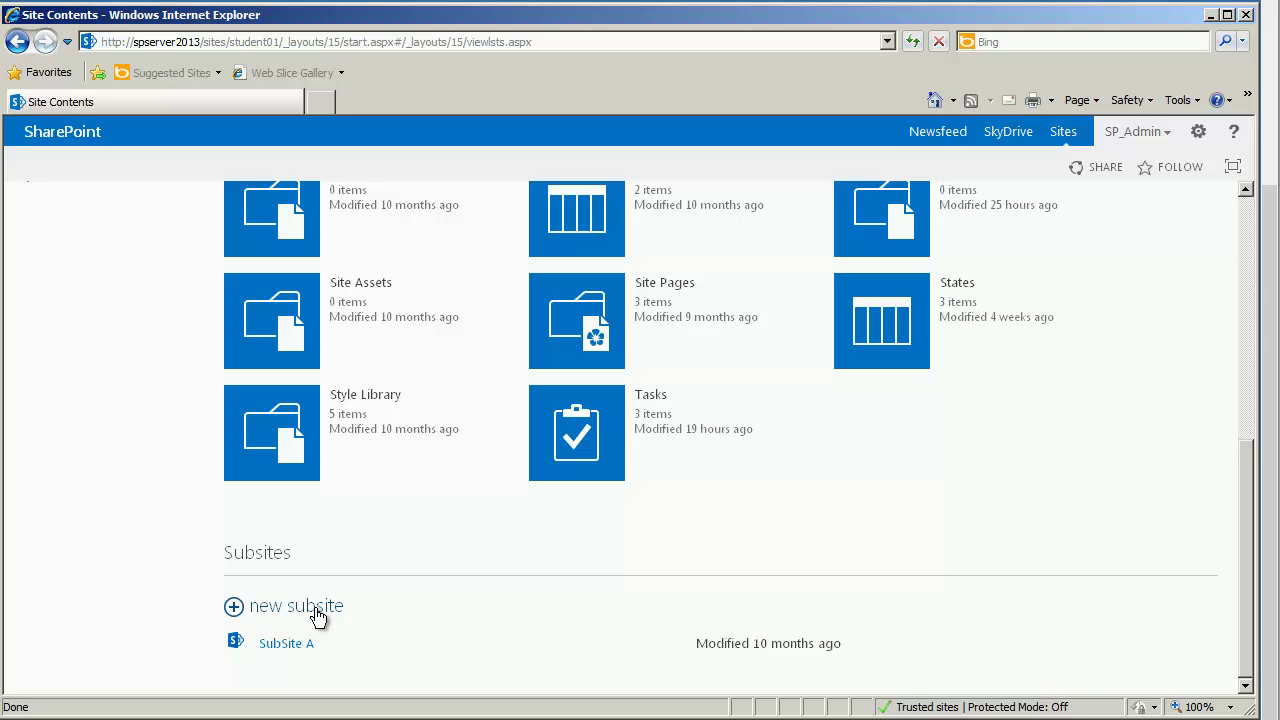
Start a new subsite titled Marketing, described 'All things marketing!', with URL name mktg.
left_click(318, 612)
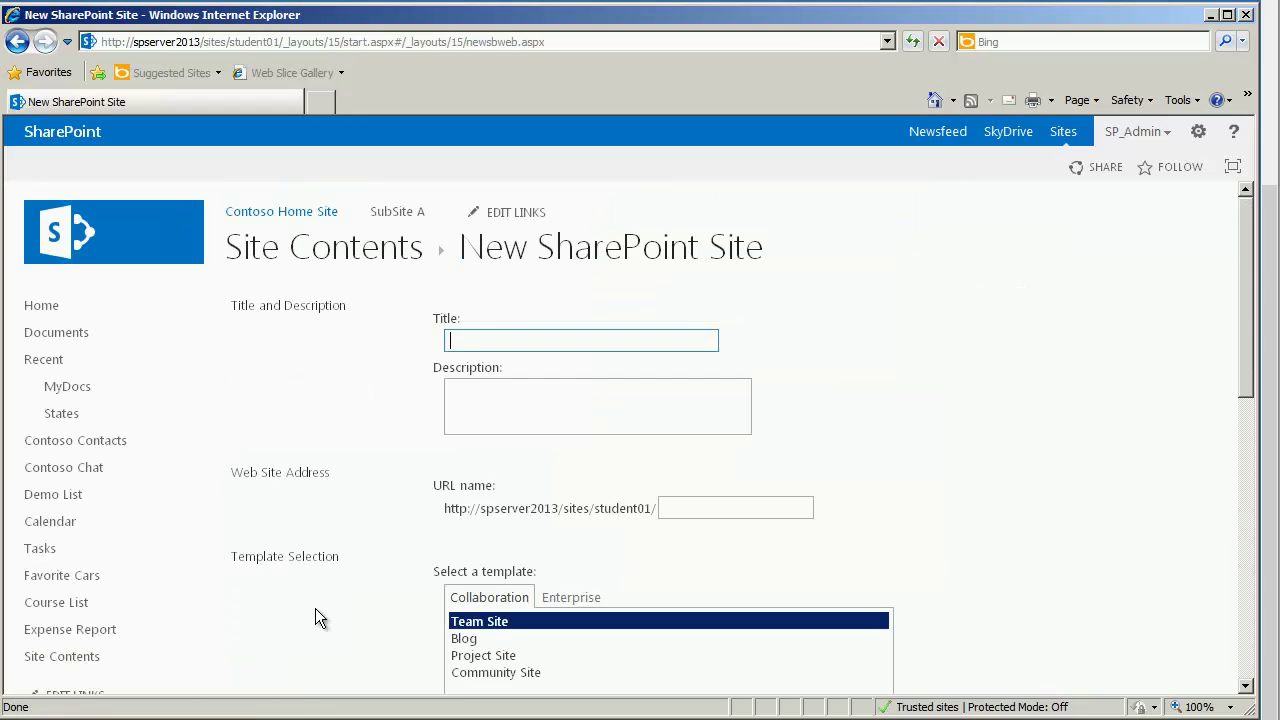
type("Marketing")
left_click(510, 391)
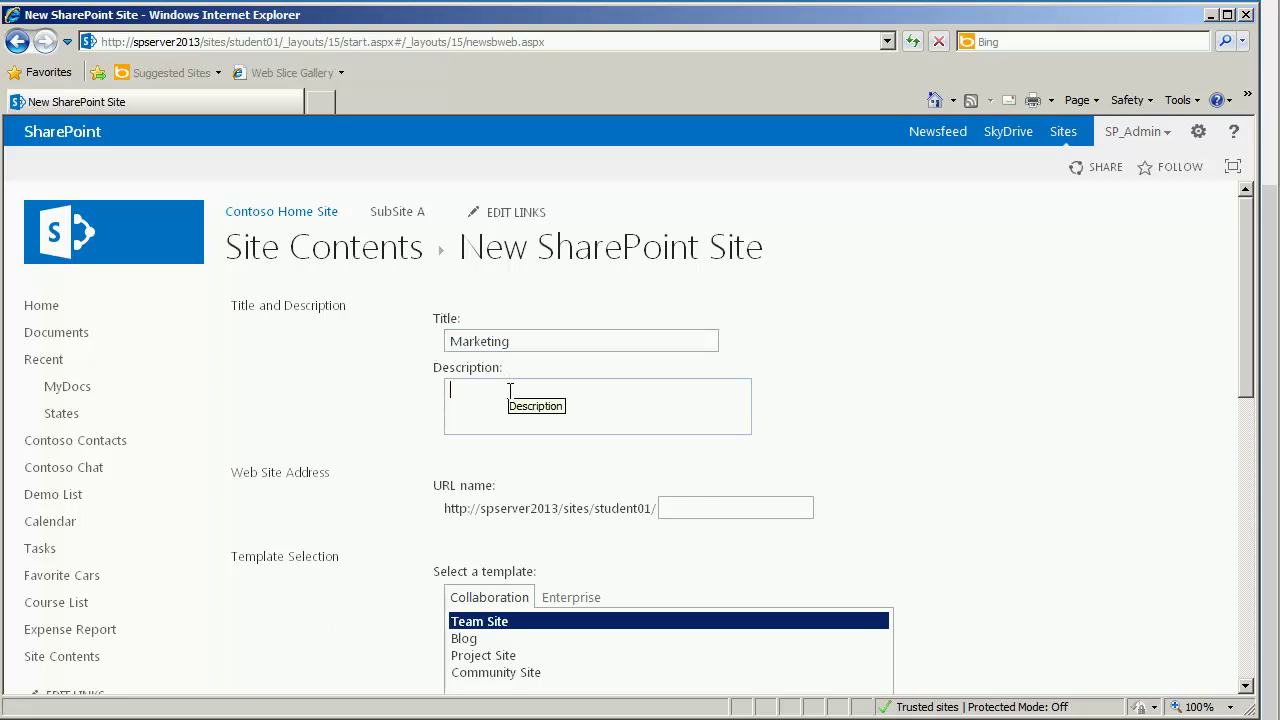
type("All things marketing!")
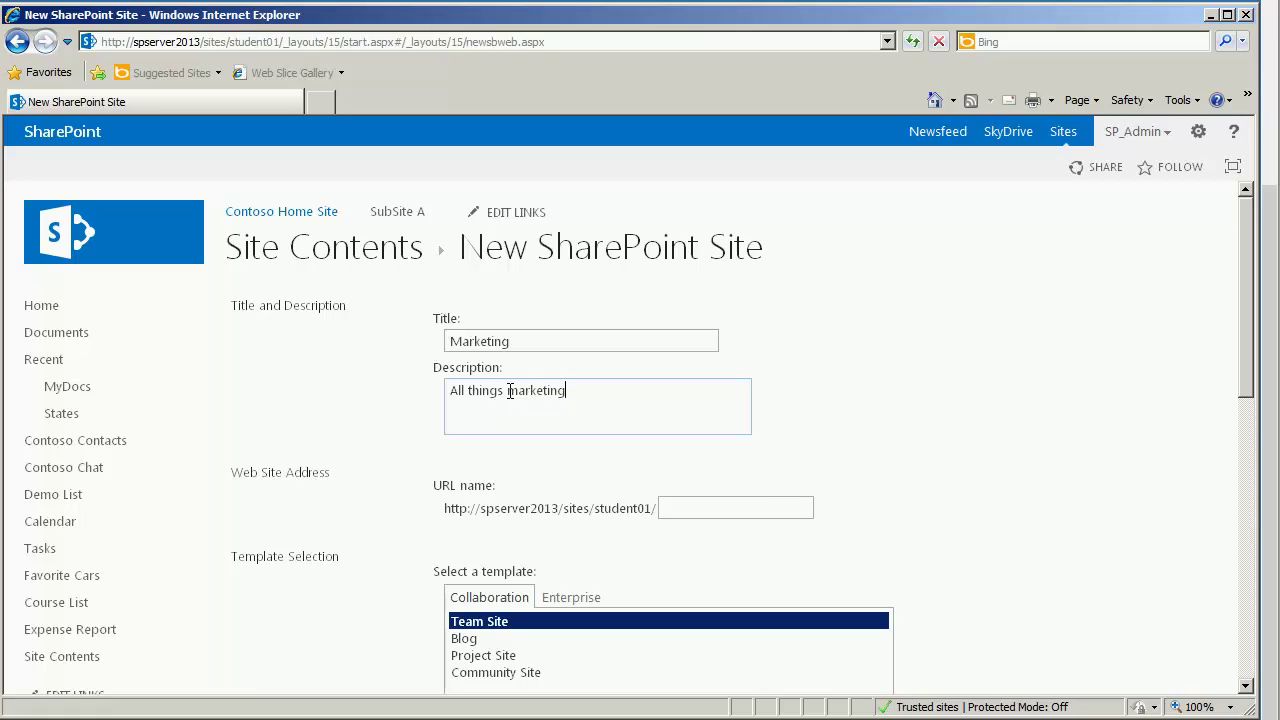
left_click(695, 509)
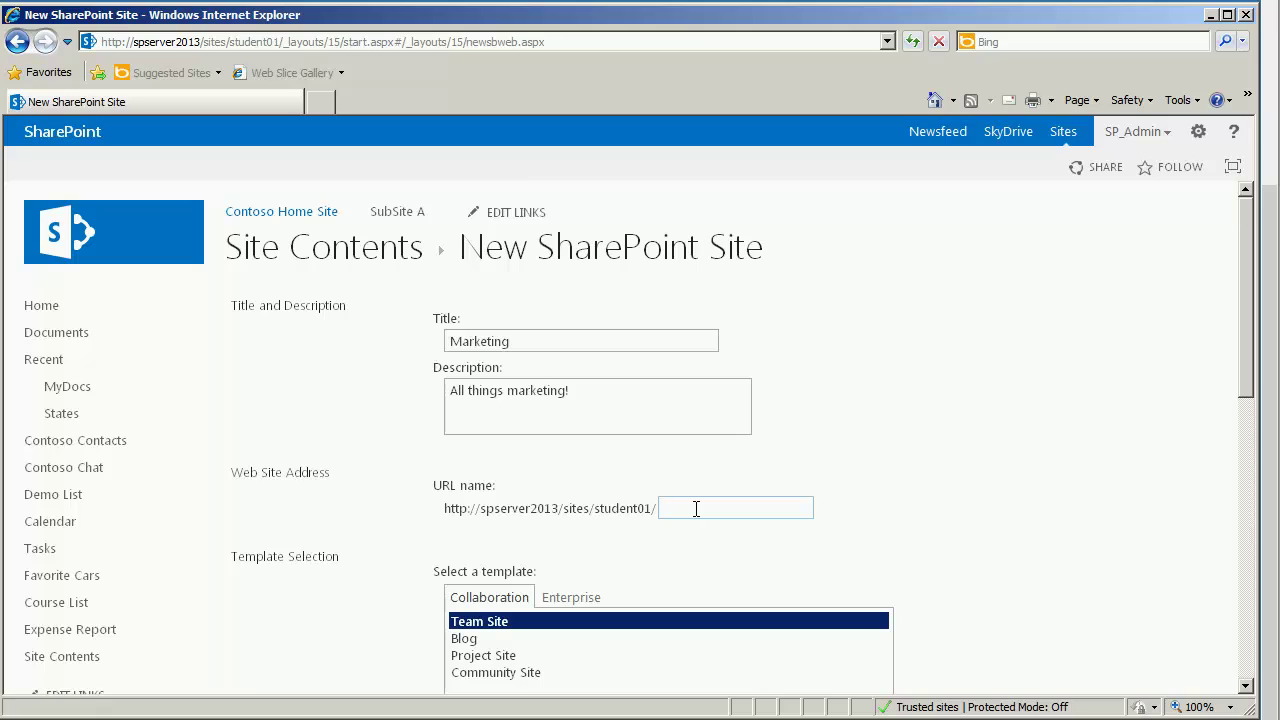
type("mktg")
left_click_drag(1249, 342, 1221, 470)
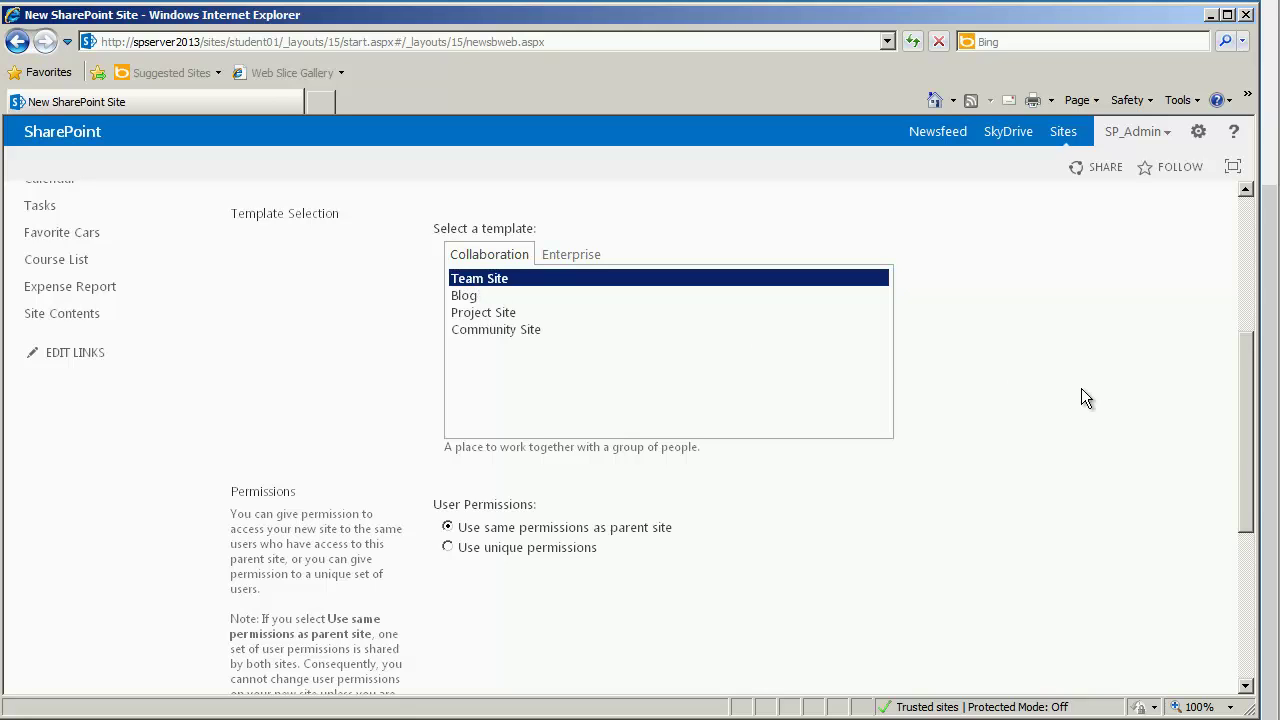
left_click_drag(1250, 413, 1250, 433)
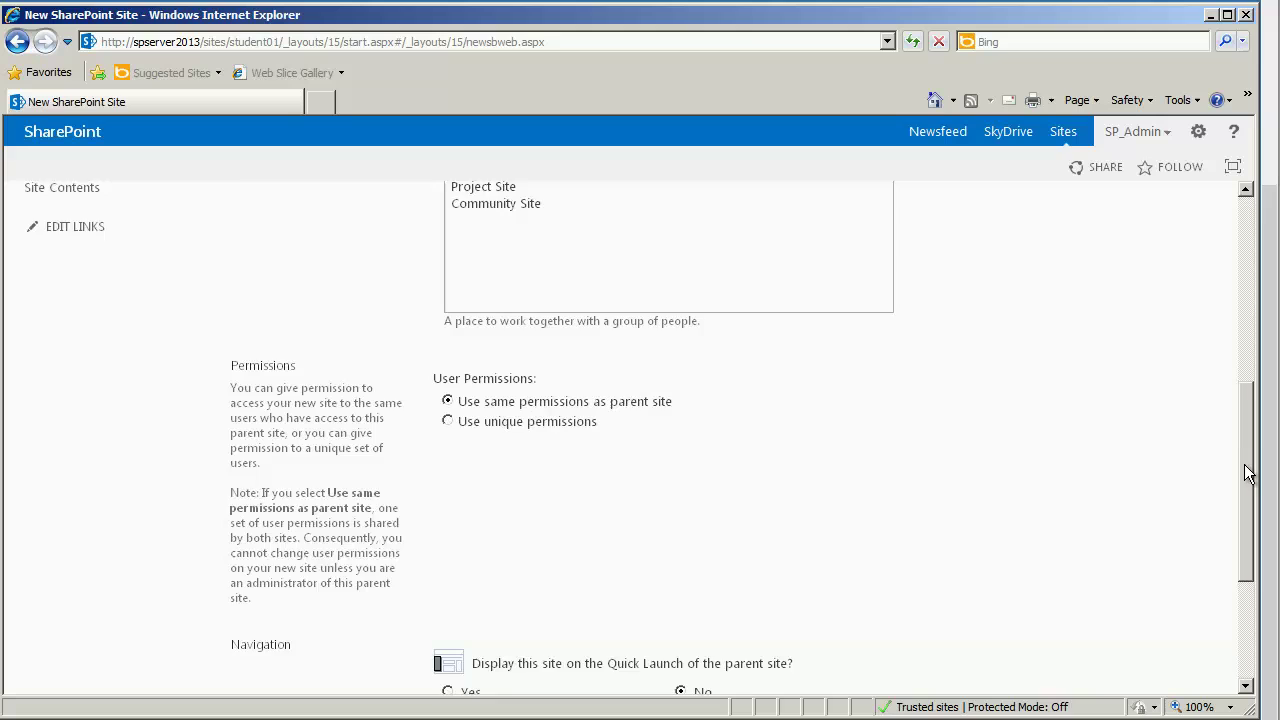
scroll(1238, 519, "down", 3)
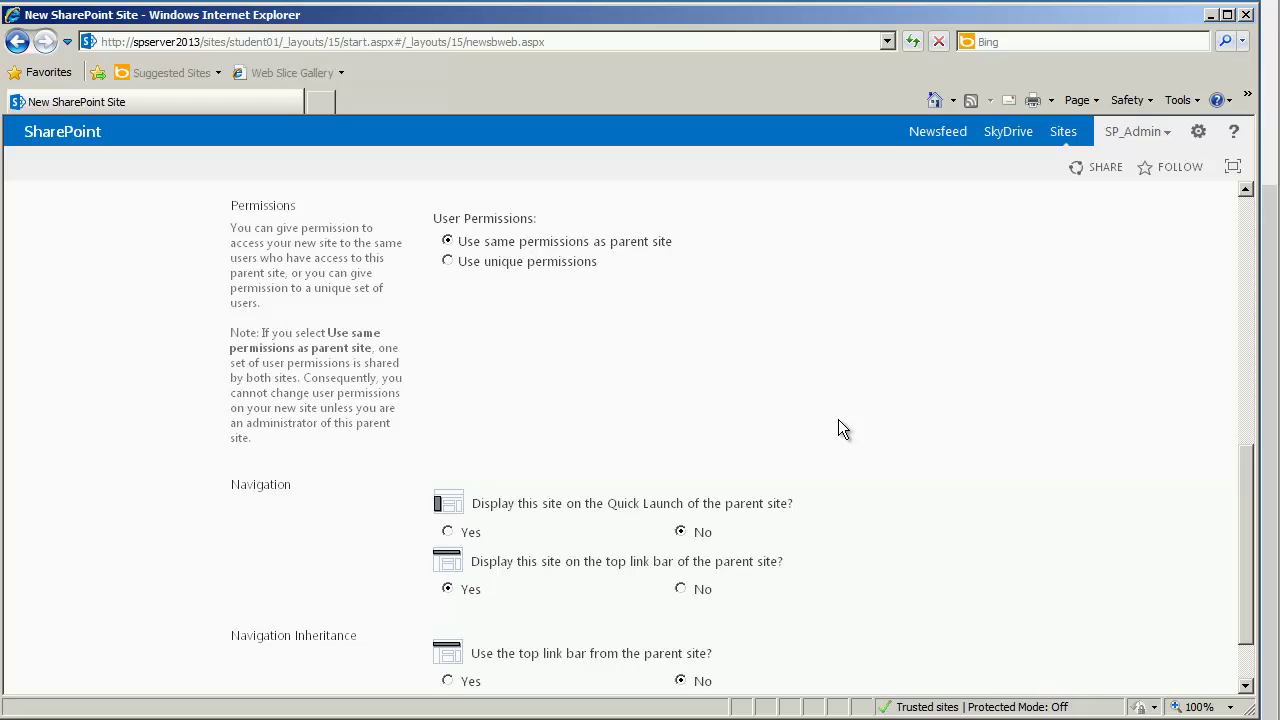
left_click_drag(1250, 485, 1238, 567)
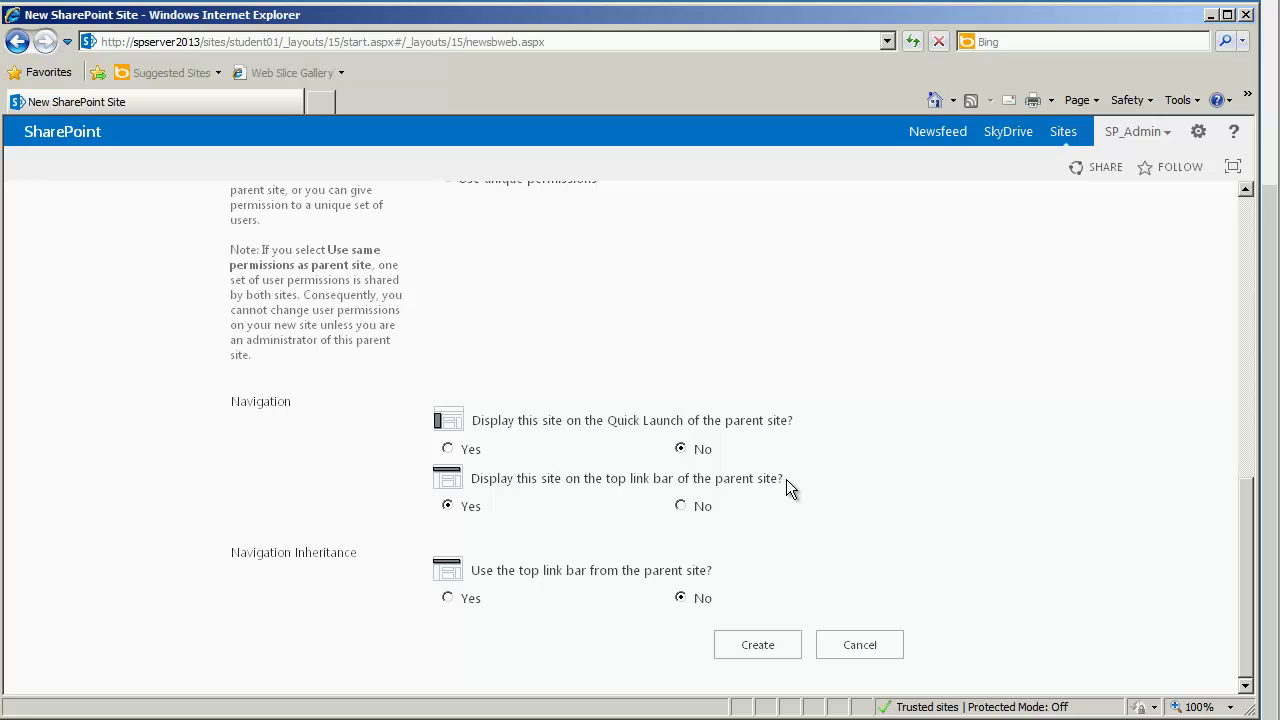
Create the Marketing Team Site subsite from the completed New SharePoint Site form.
left_click(757, 644)
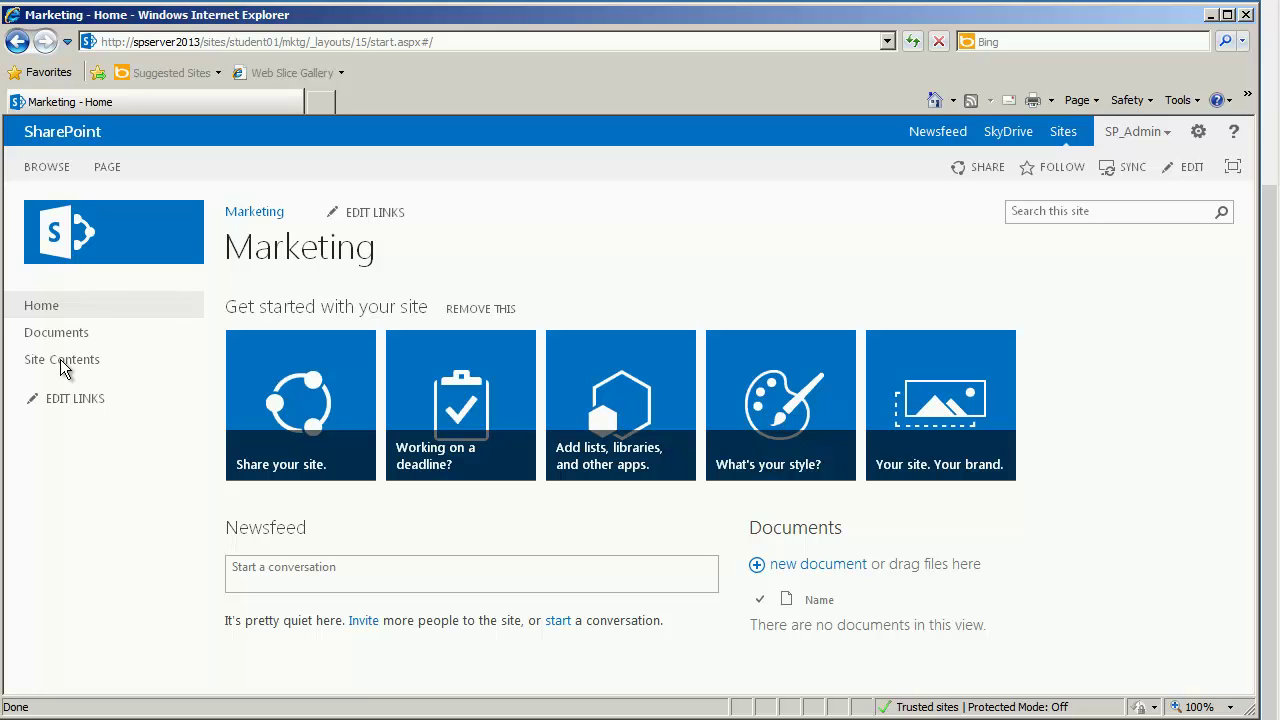
Go to the Marketing site's Site Contents and scroll down to its still-empty Subsites section.
left_click(61, 362)
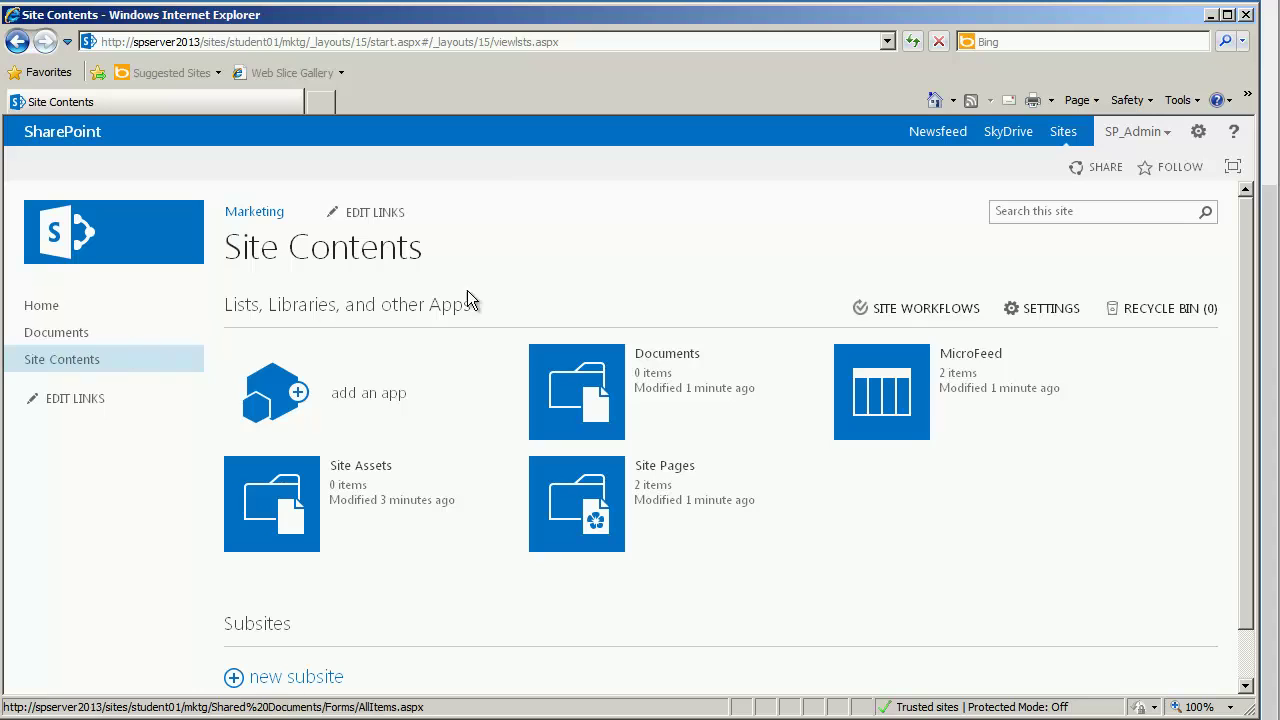
scroll(1249, 420, "down", 2)
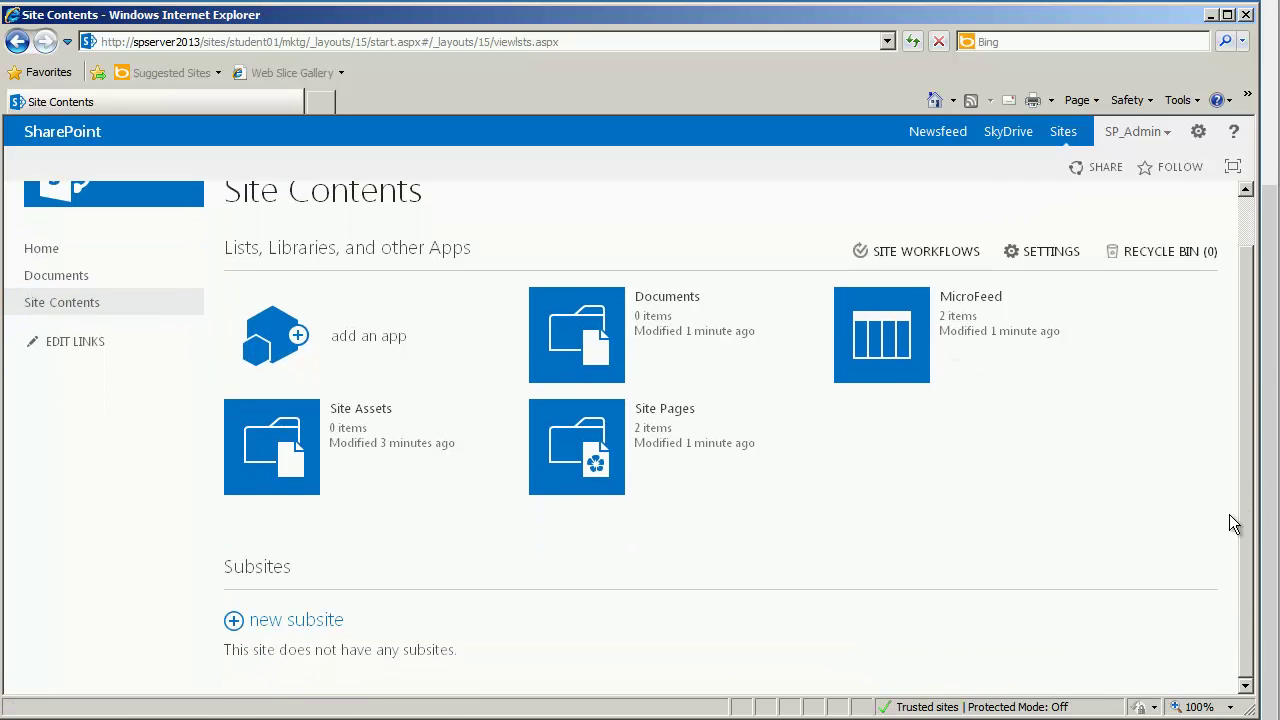
Start a subsite under Marketing titled Project-X with the URL name projectx.
left_click(298, 628)
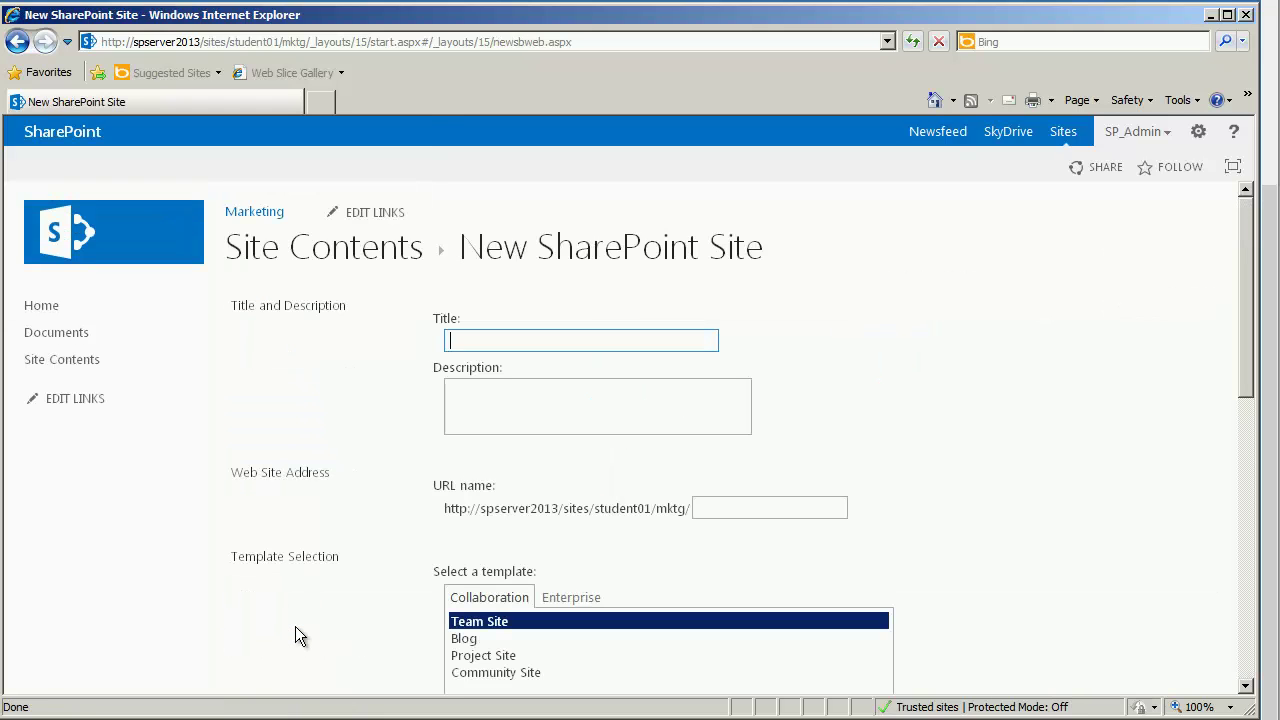
type("Project-X")
left_click(563, 422)
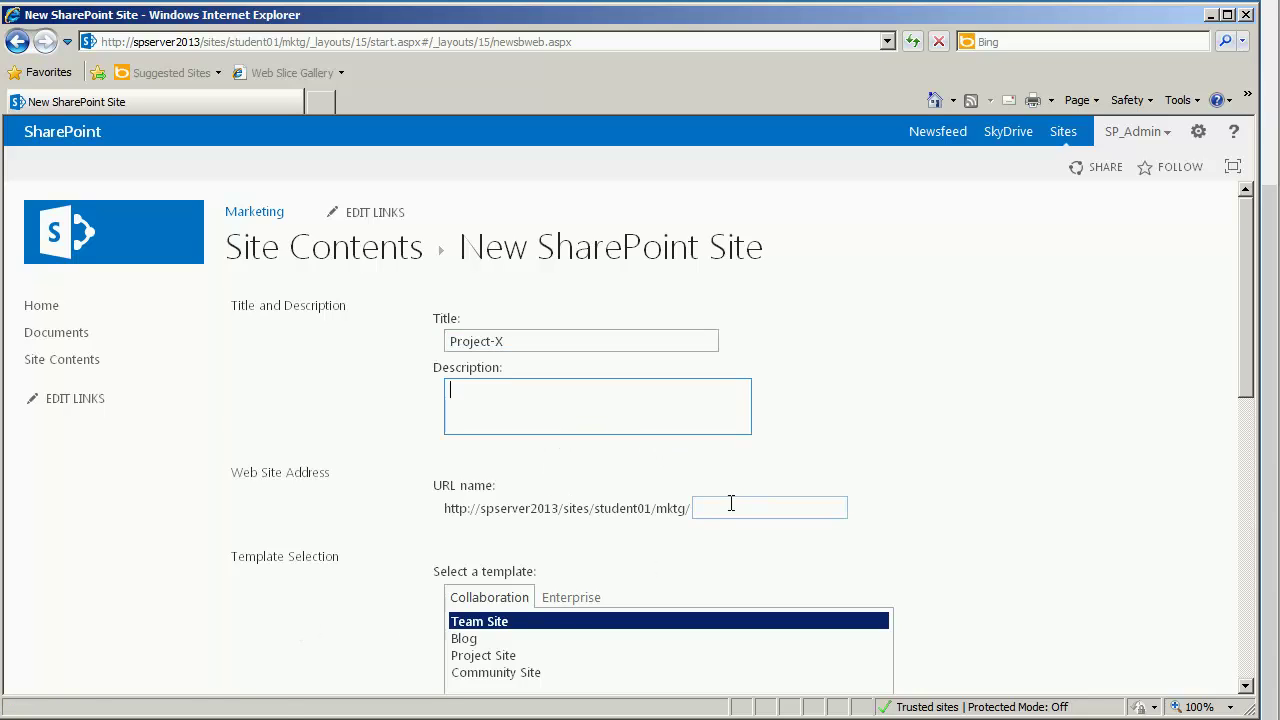
left_click(762, 506)
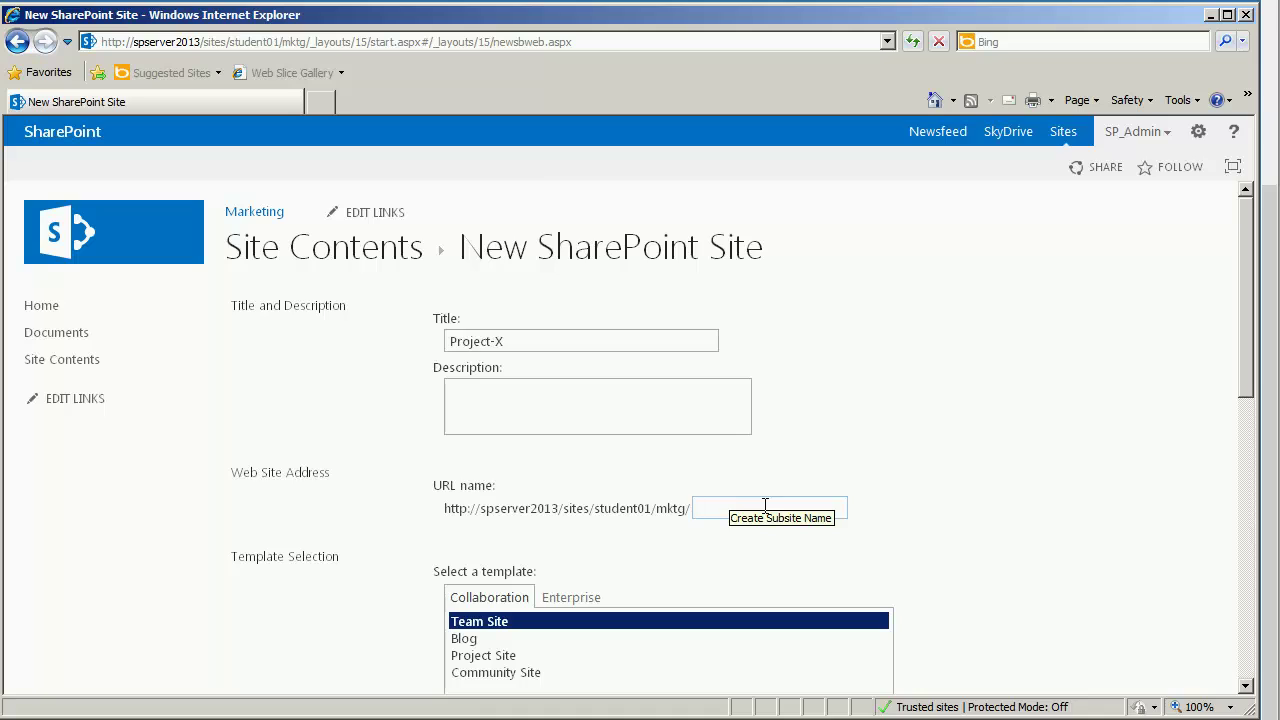
type("projectx")
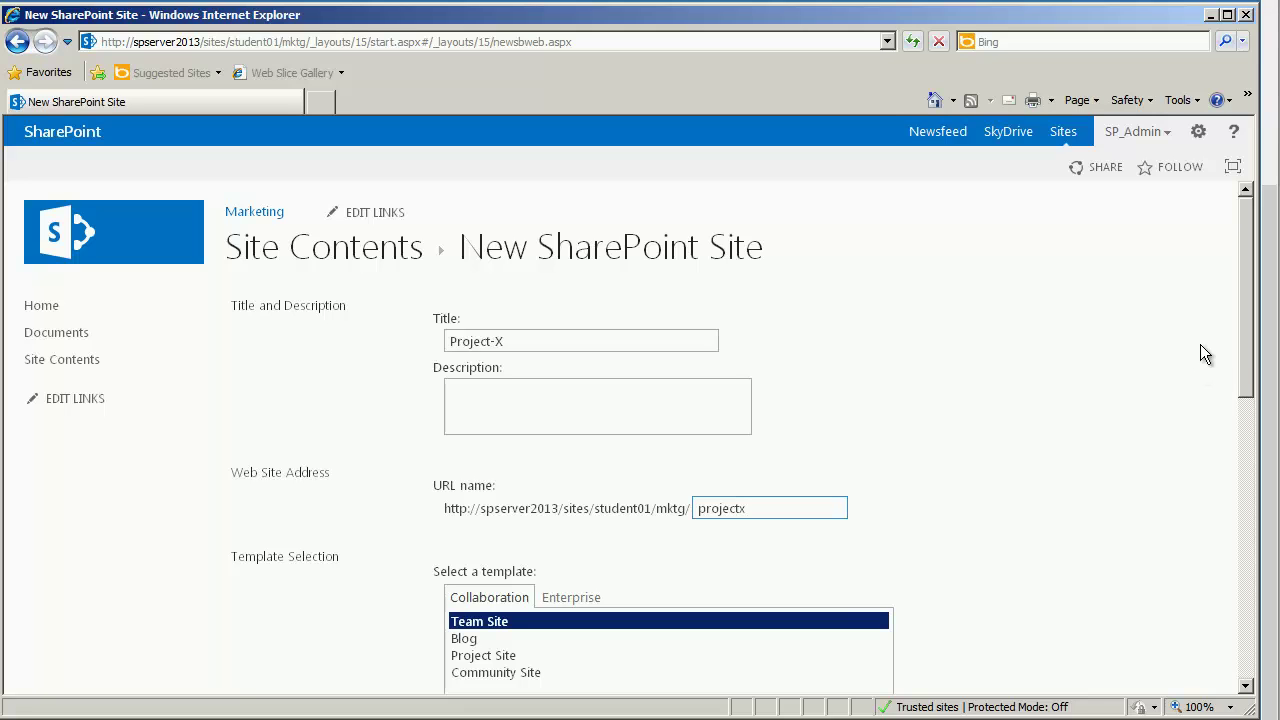
Choose the Project Site template and Use unique permissions for the Project-X site.
left_click_drag(1251, 358, 1215, 490)
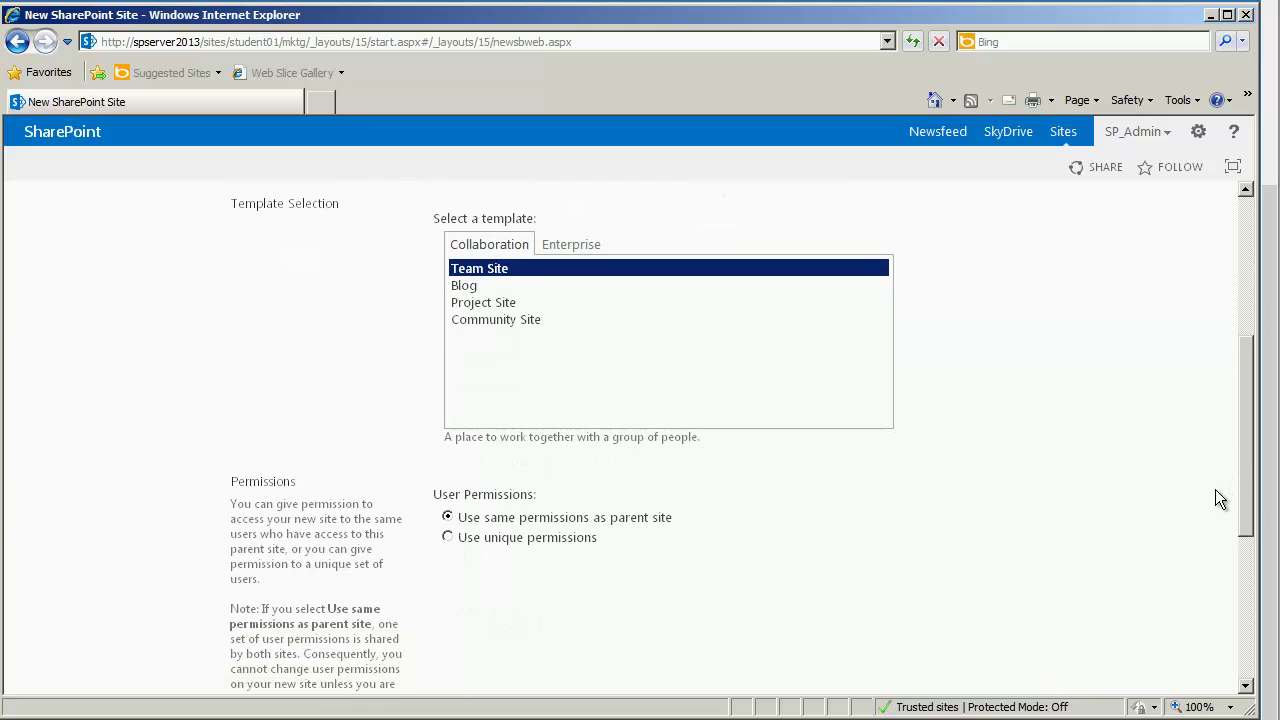
left_click(473, 304)
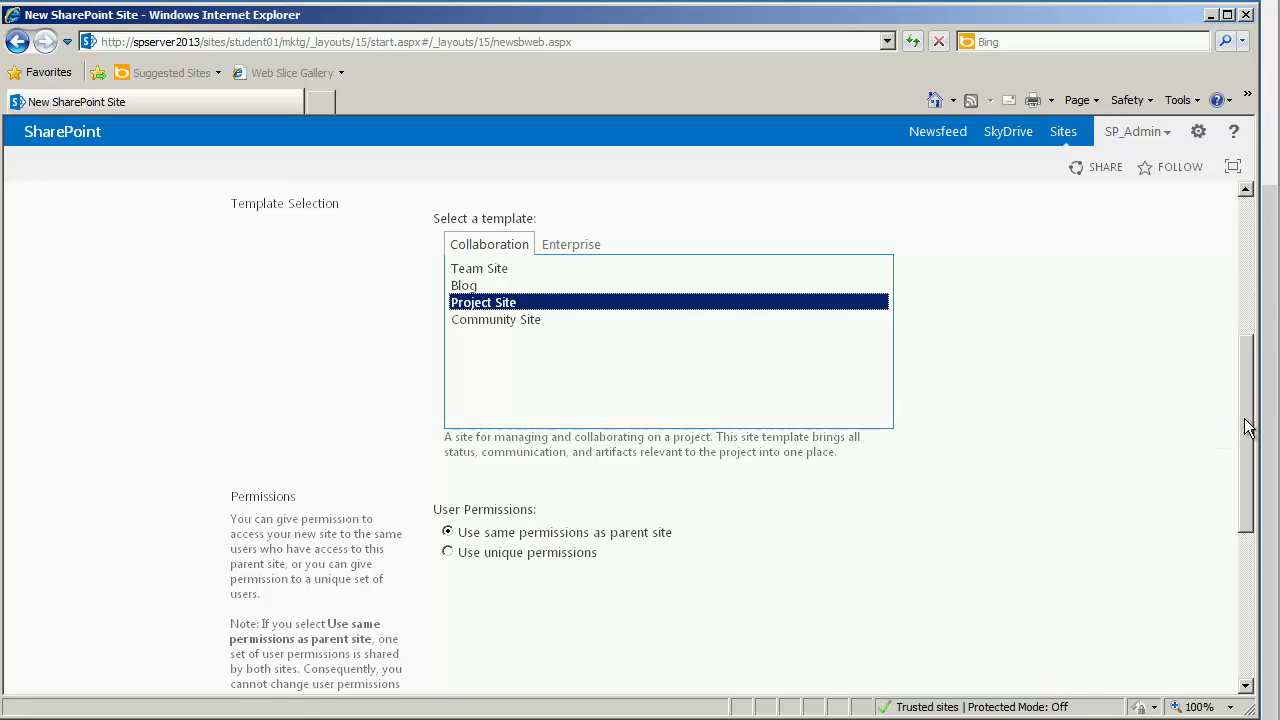
left_click_drag(1248, 427, 1225, 514)
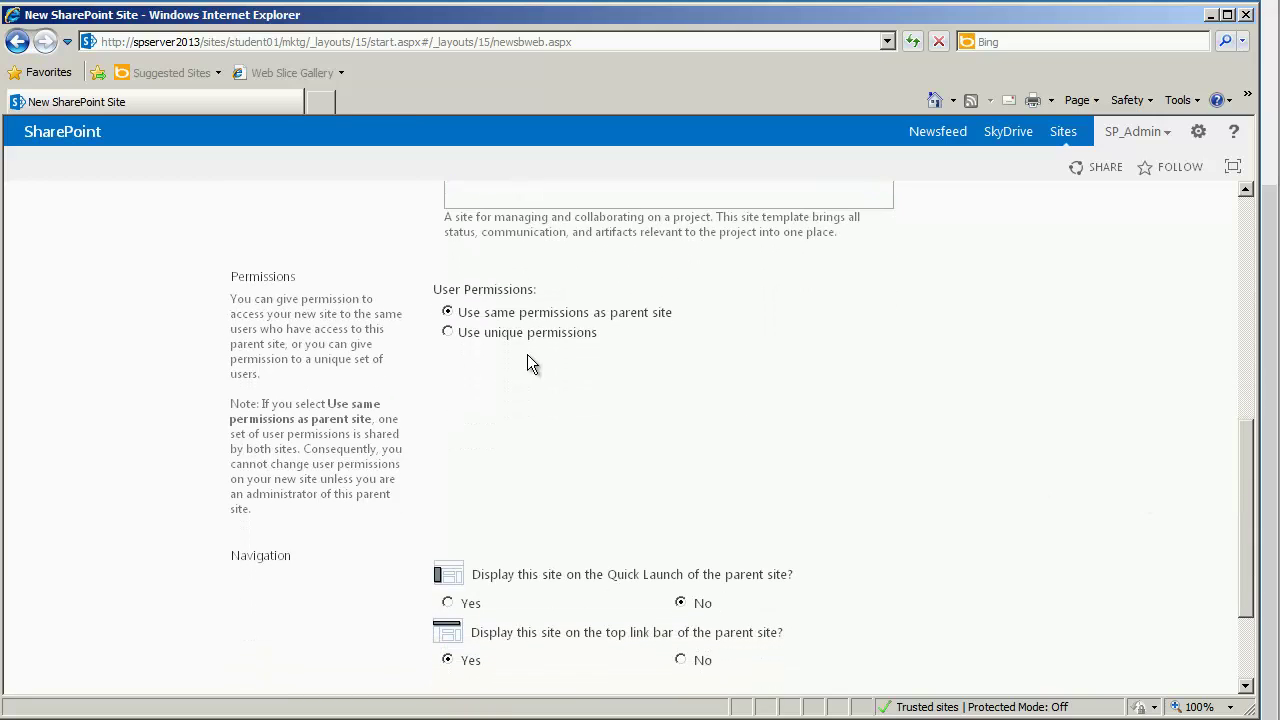
left_click(448, 334)
Create the Project-X subsite from the bottom of the form, reaching the Set Up Groups page.
left_click_drag(1252, 500, 1250, 561)
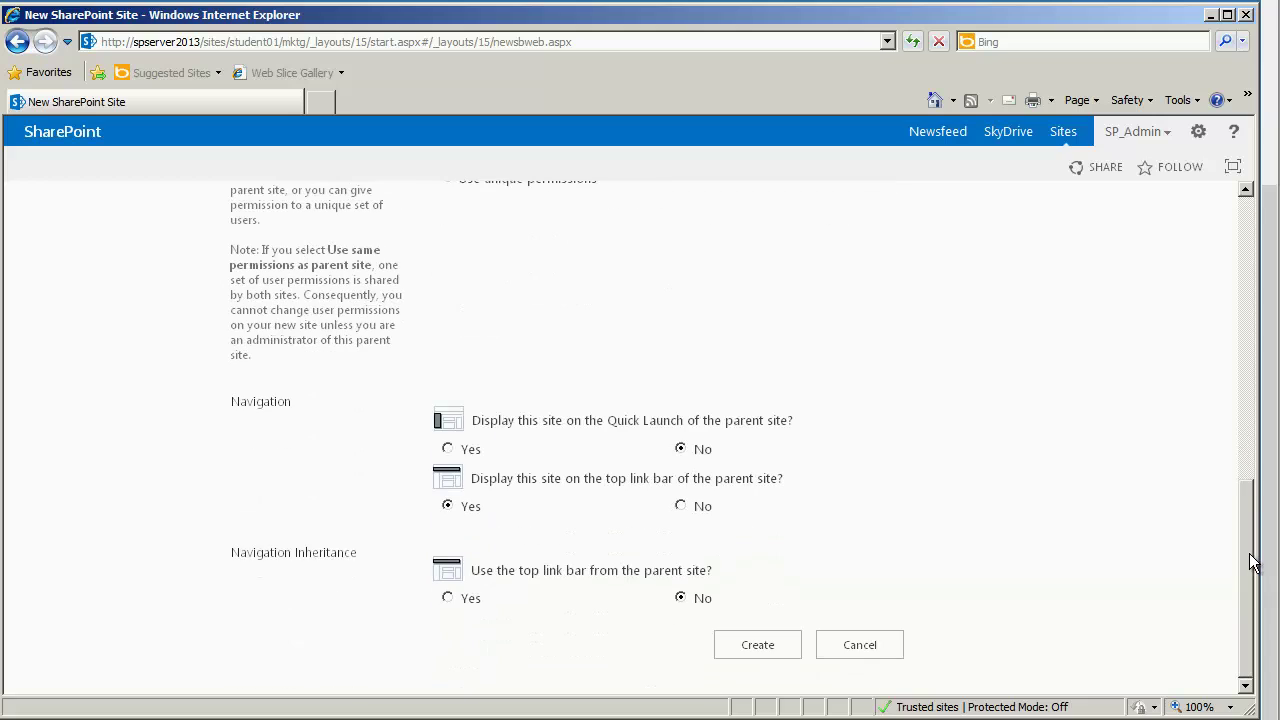
left_click(766, 647)
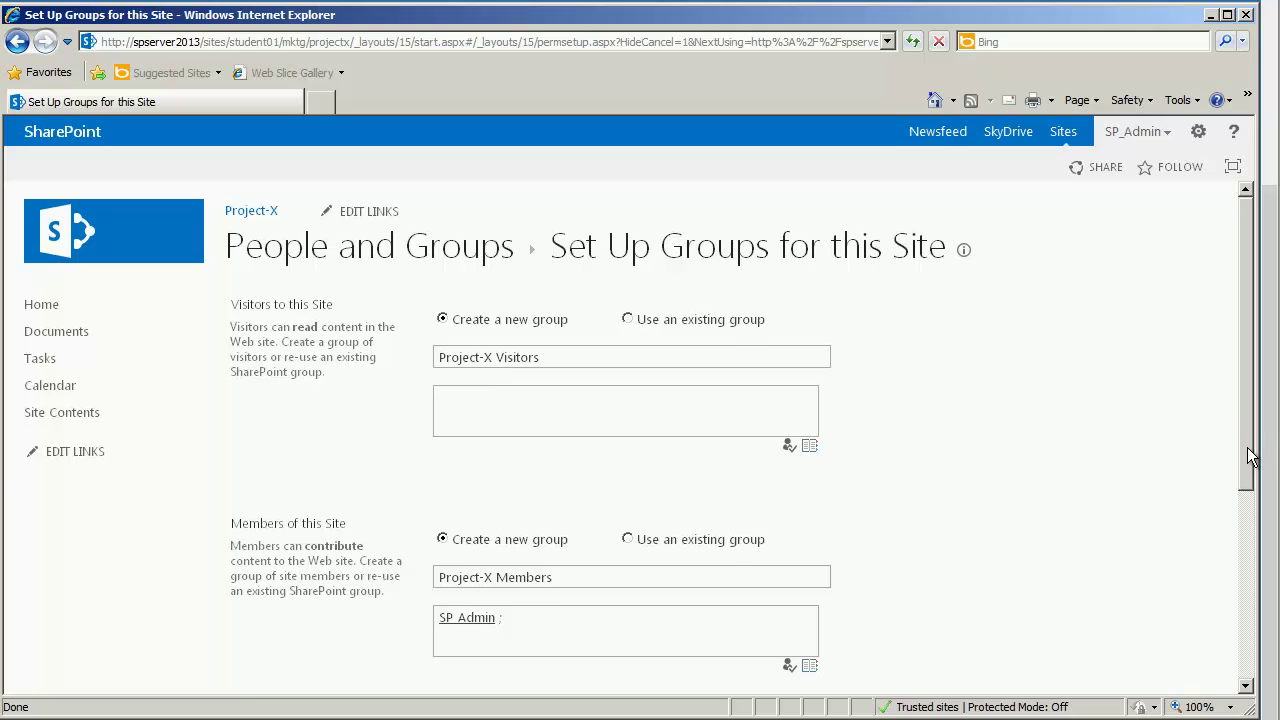
left_click_drag(1248, 448, 1238, 574)
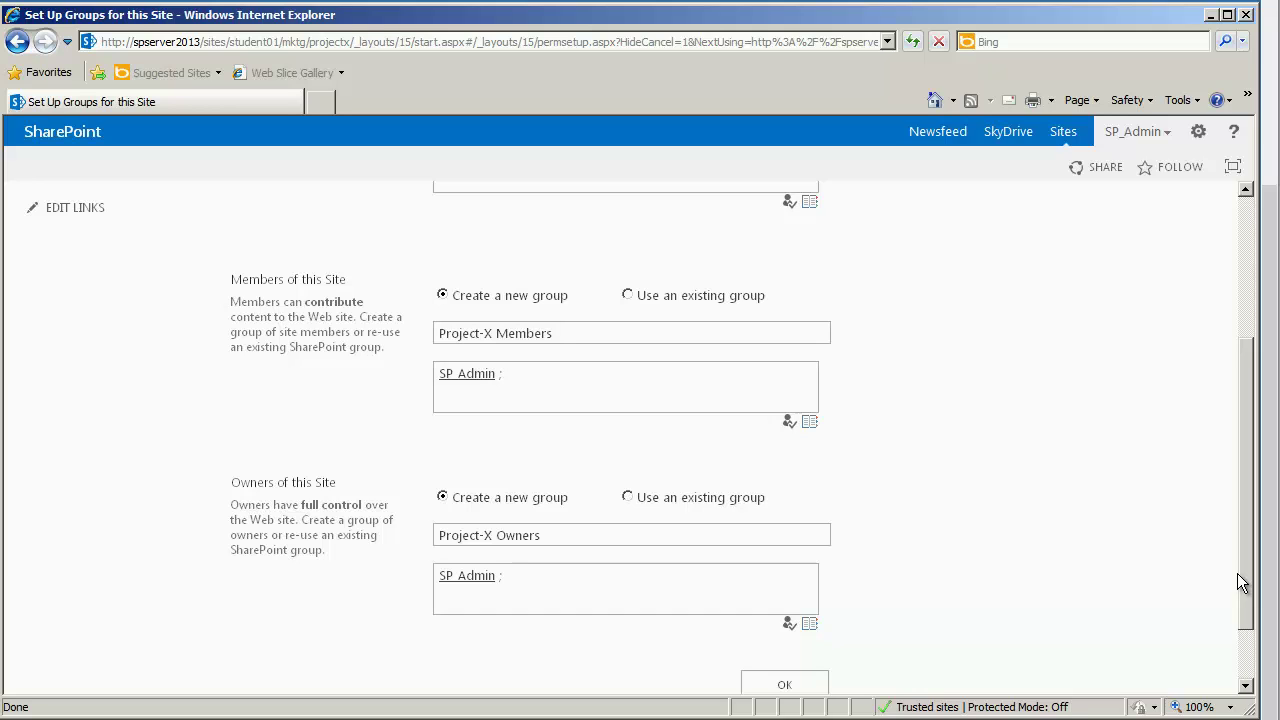
left_click_drag(1237, 574, 1231, 643)
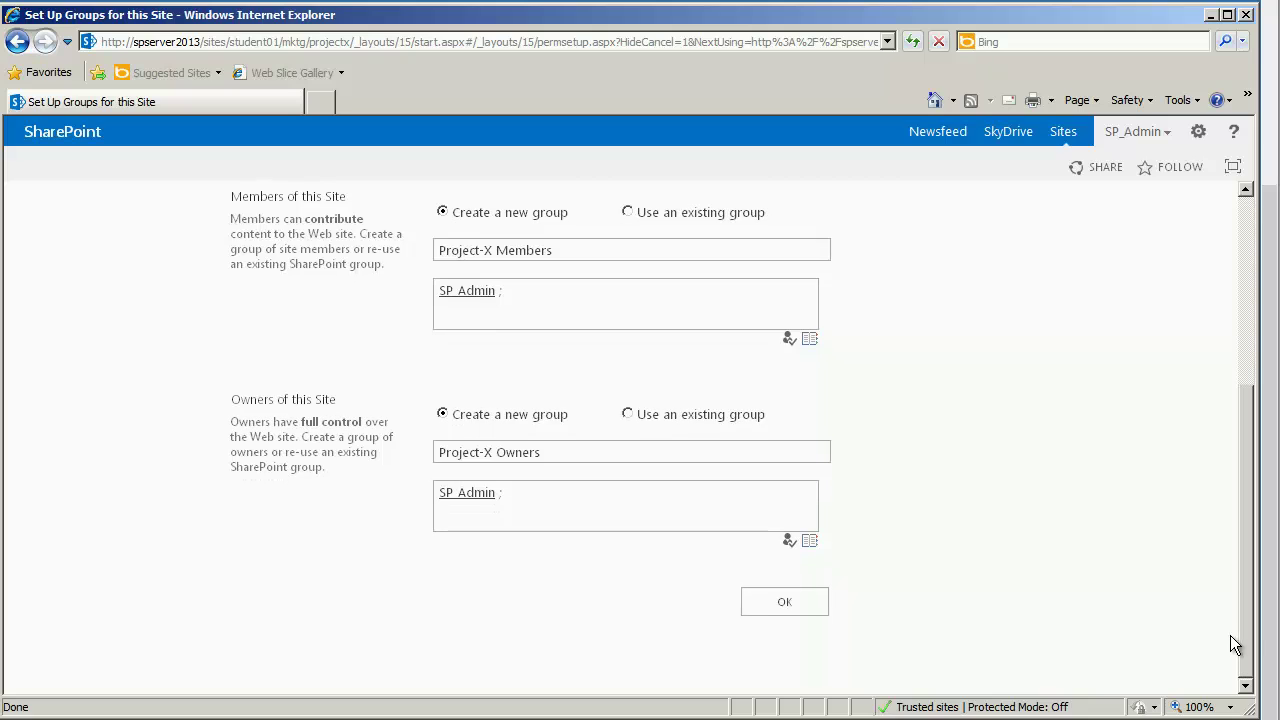
Accept the proposed Project-X Visitors, Members and Owners groups and view the new Project-X home page.
left_click(789, 603)
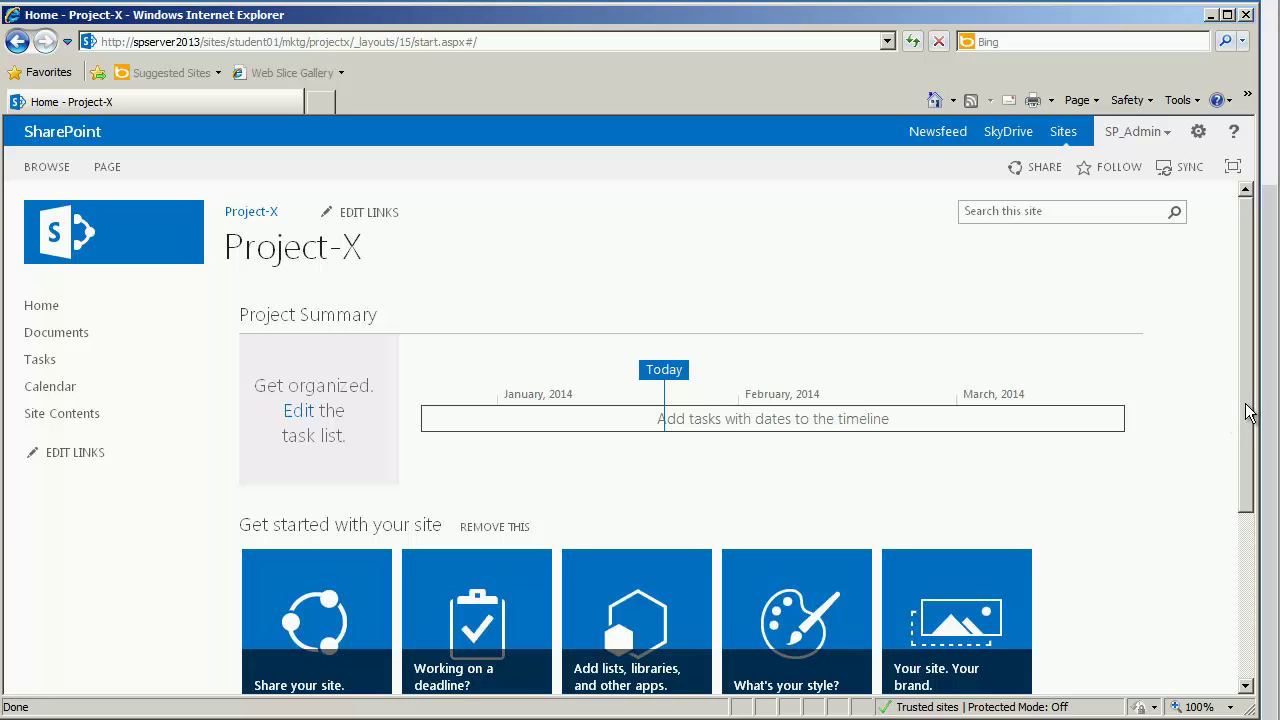
left_click_drag(1249, 412, 1222, 318)
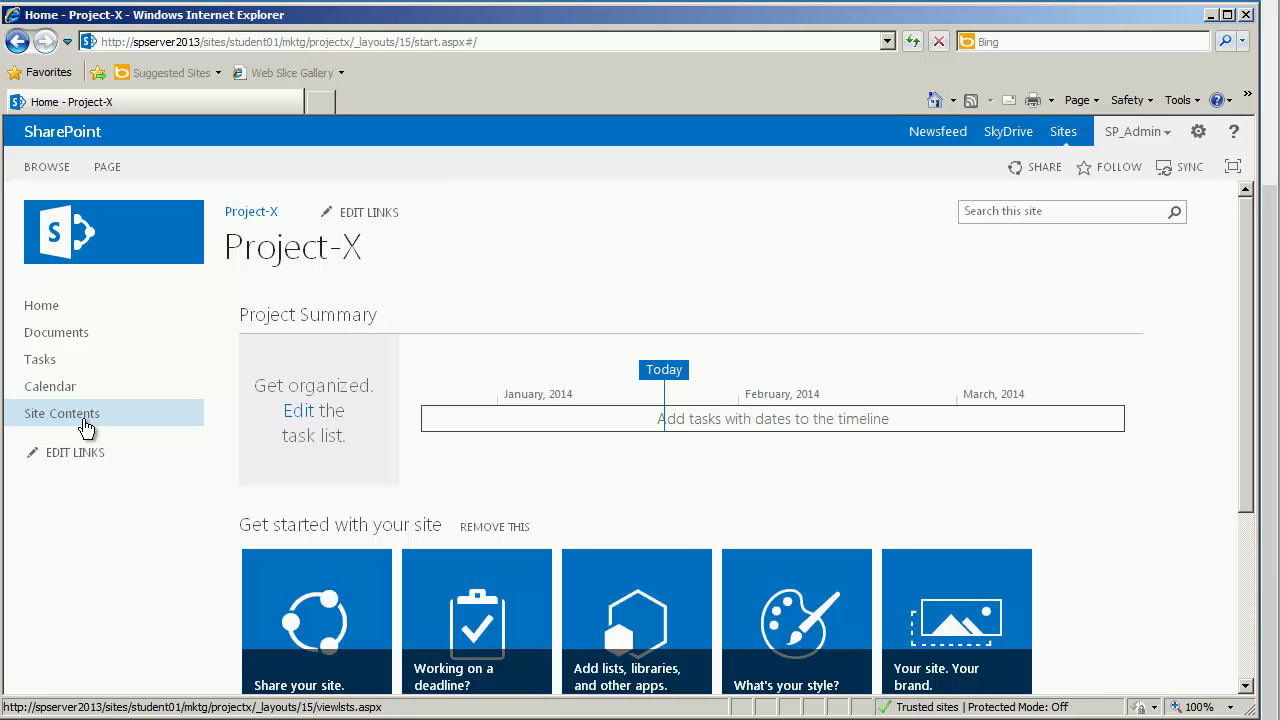
left_click(85, 422)
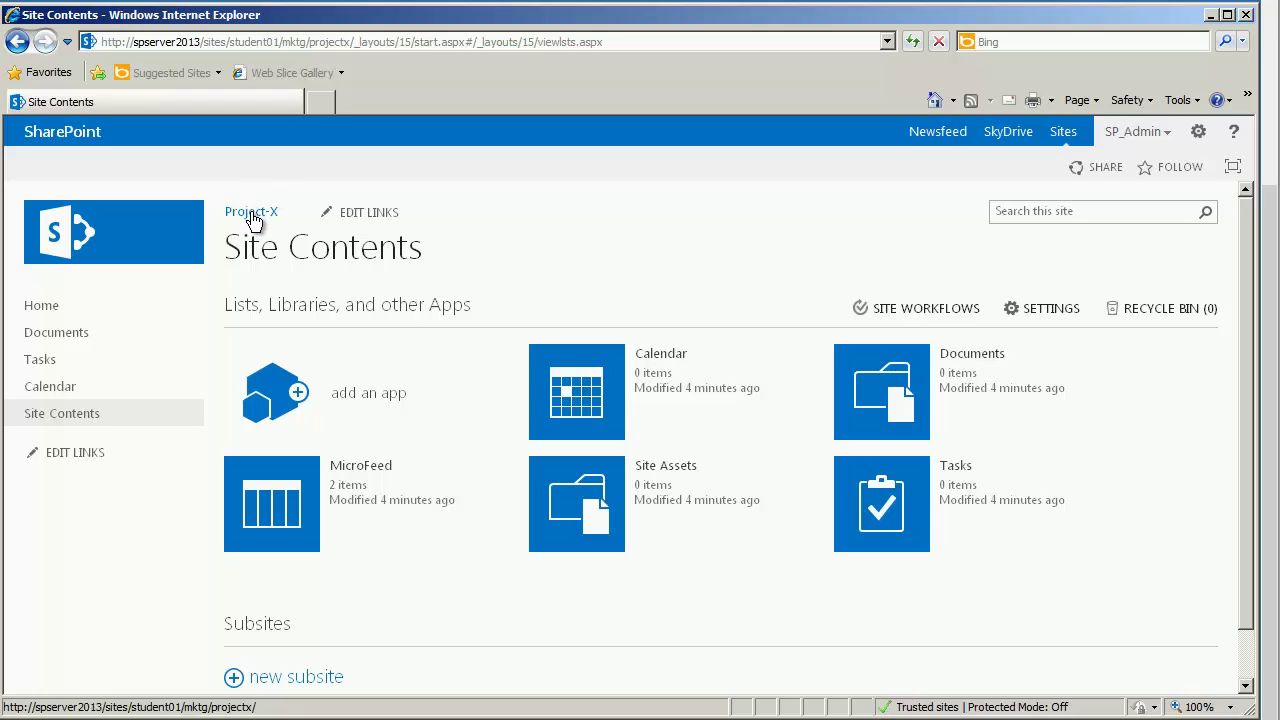
left_click(252, 213)
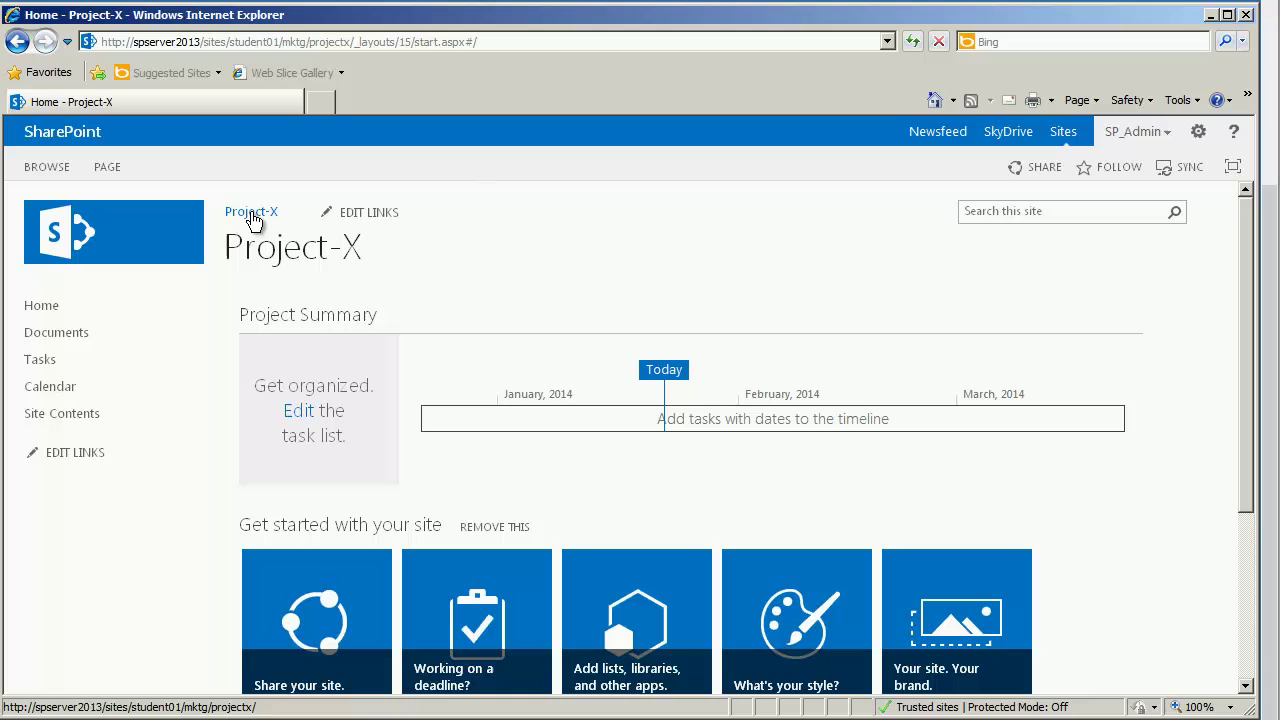
Return to the Contoso home site's Site Contents and scroll to Subsites, listing Marketing and SubSite A.
left_click(940, 100)
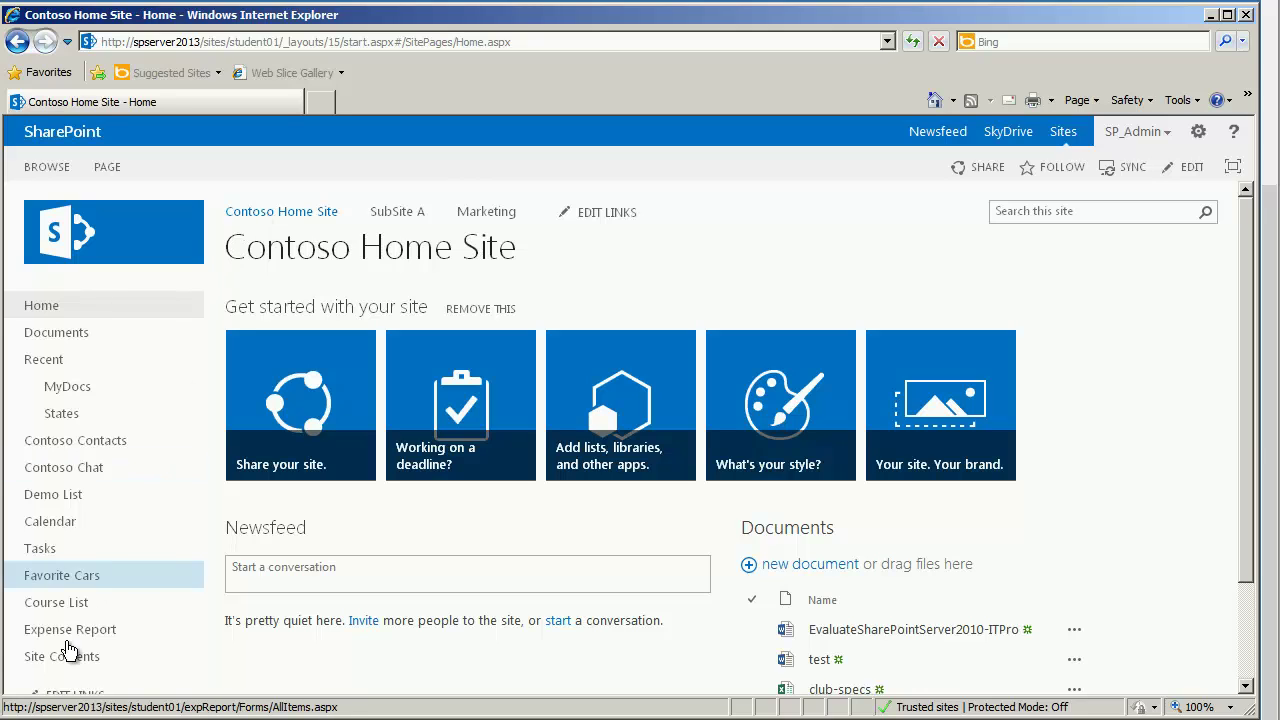
left_click(66, 657)
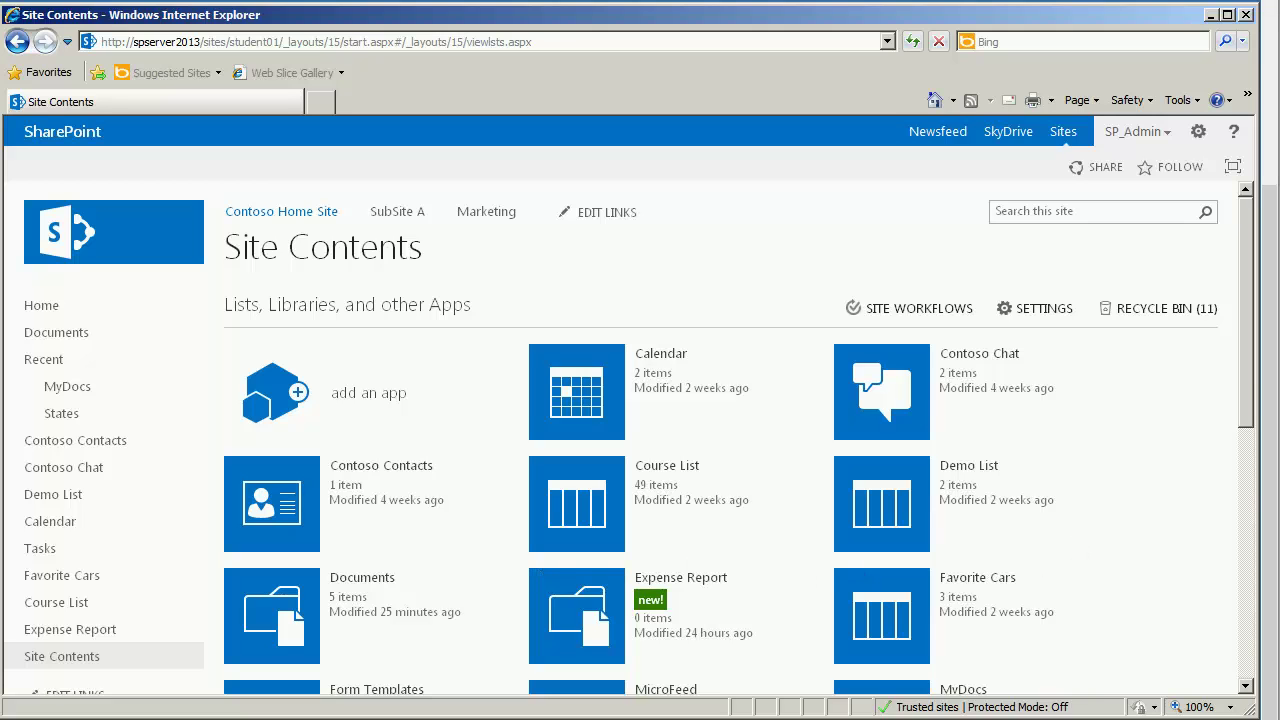
left_click_drag(1246, 382, 1236, 654)
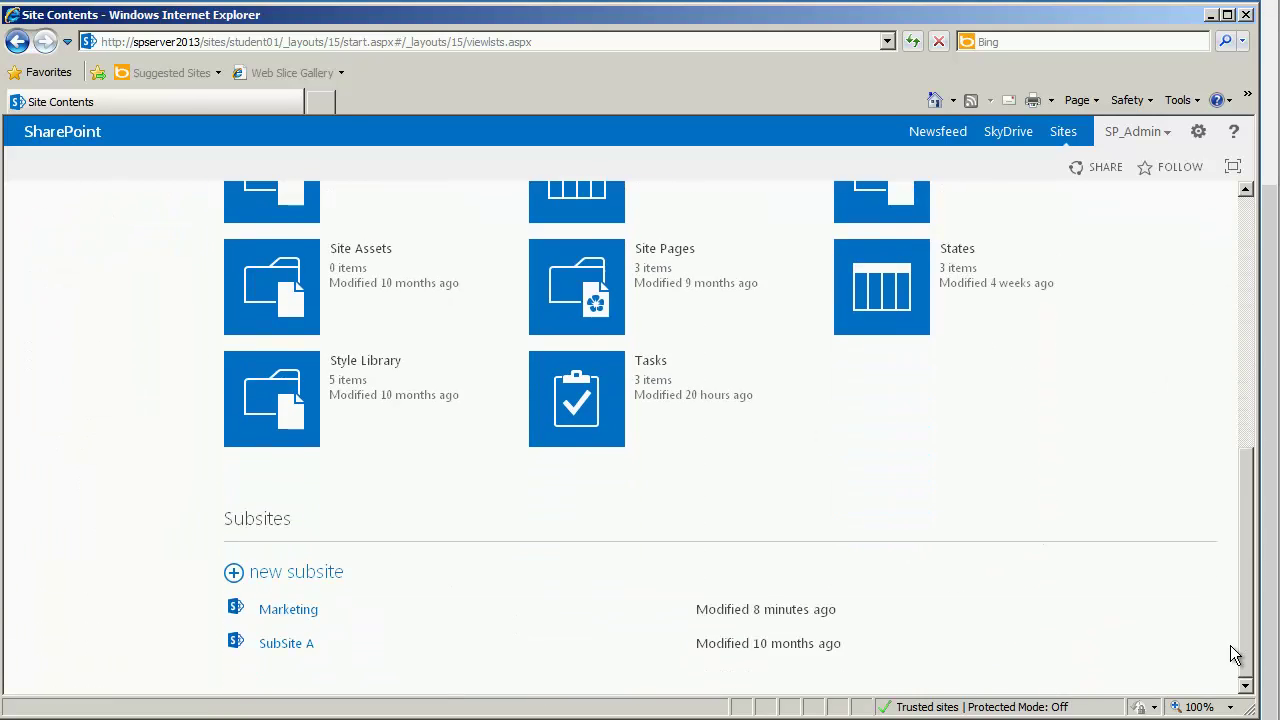